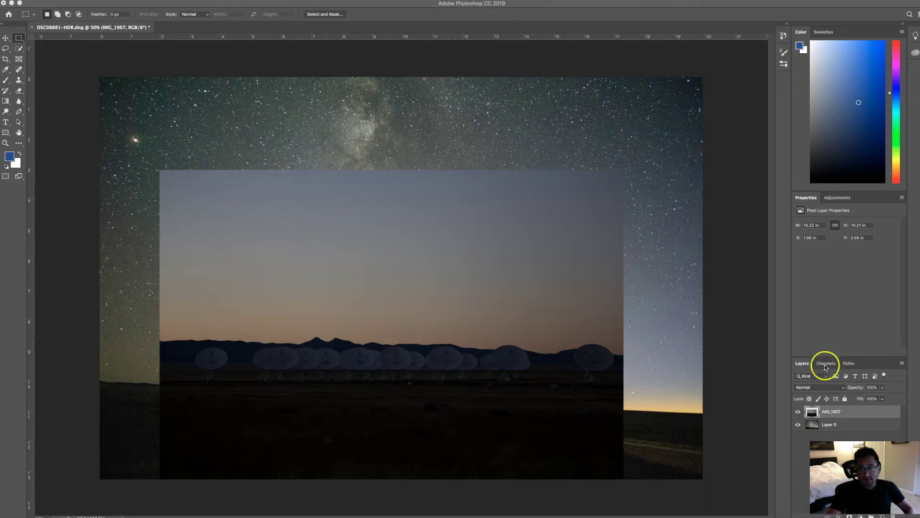
- Hide and show the IMG_1907 layer to compare the telescope photo with the Milky Way image beneath it
{"action": "left_click", "coordinate": [798, 424]}
{"action": "left_click", "coordinate": [797, 425]}
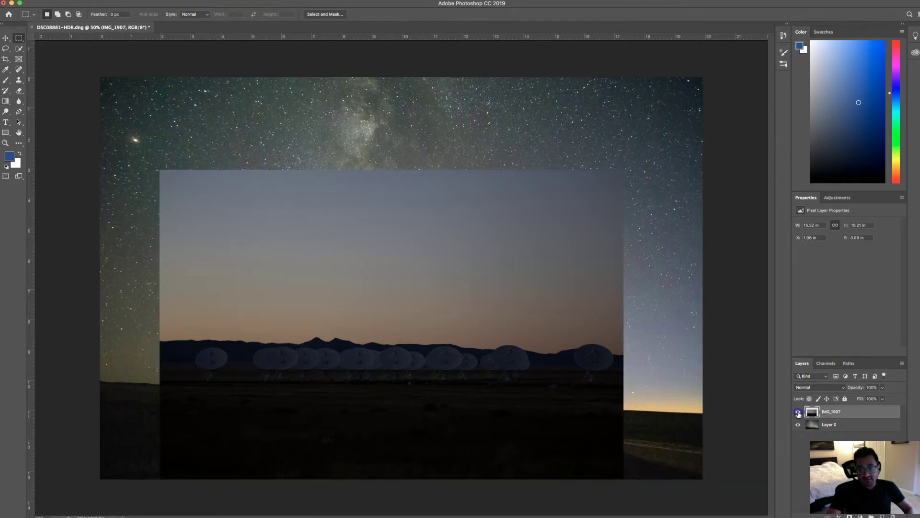
{"action": "left_click", "coordinate": [798, 411]}
{"action": "left_click", "coordinate": [446, 298]}
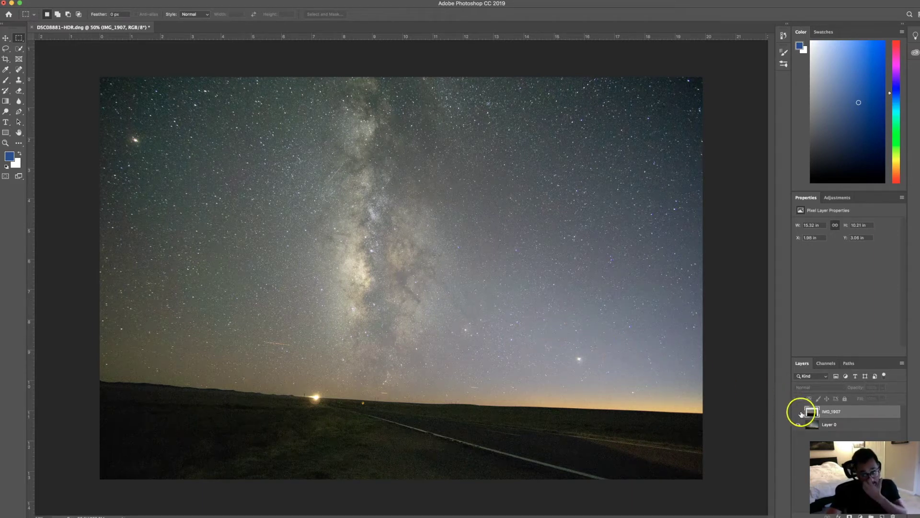
{"action": "left_click", "coordinate": [798, 411]}
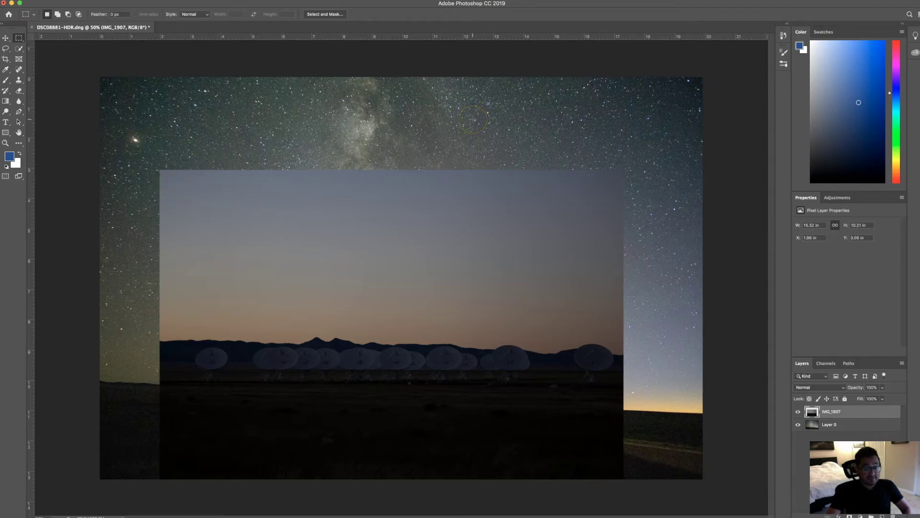
- Select the sky above the mountains on the IMG_1907 layer with Quick Selection, erase it and deselect
{"action": "left_click", "coordinate": [19, 49]}
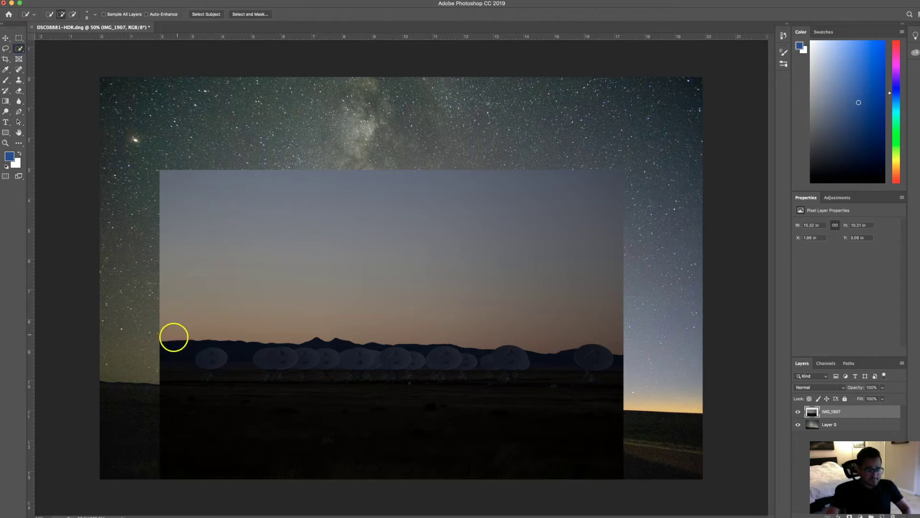
{"action": "mouse_move", "coordinate": [159, 171]}
{"action": "left_mouse_down"}
{"action": "mouse_move", "coordinate": [223, 222]}
{"action": "mouse_move", "coordinate": [446, 253]}
{"action": "left_mouse_up"}
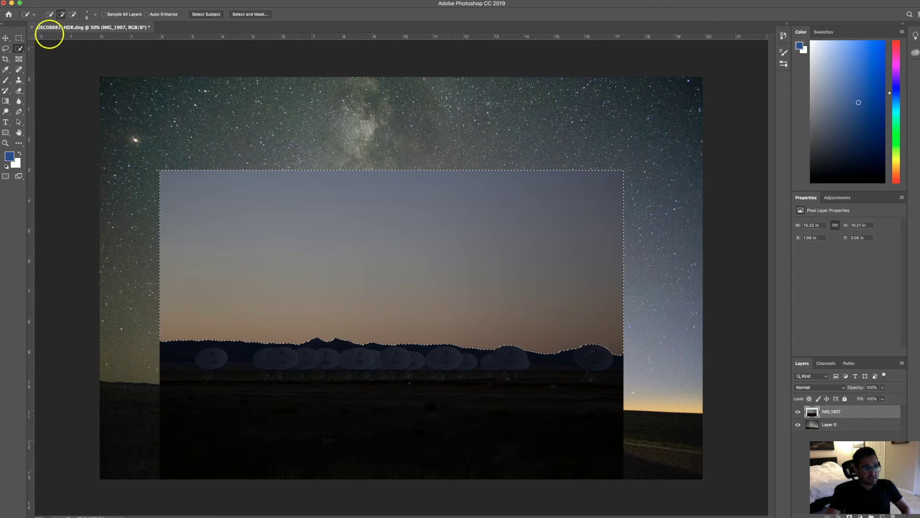
{"action": "left_click", "coordinate": [18, 90]}
{"action": "mouse_move", "coordinate": [205, 199]}
{"action": "left_mouse_down"}
{"action": "mouse_move", "coordinate": [145, 188]}
{"action": "mouse_move", "coordinate": [508, 174]}
{"action": "mouse_move", "coordinate": [572, 178]}
{"action": "mouse_move", "coordinate": [586, 209]}
{"action": "mouse_move", "coordinate": [533, 223]}
{"action": "mouse_move", "coordinate": [371, 211]}
{"action": "mouse_move", "coordinate": [452, 222]}
{"action": "mouse_move", "coordinate": [212, 228]}
{"action": "mouse_move", "coordinate": [128, 316]}
{"action": "mouse_move", "coordinate": [205, 334]}
{"action": "mouse_move", "coordinate": [572, 326]}
{"action": "mouse_move", "coordinate": [589, 335]}
{"action": "mouse_move", "coordinate": [611, 303]}
{"action": "mouse_move", "coordinate": [608, 272]}
{"action": "mouse_move", "coordinate": [338, 266]}
{"action": "mouse_move", "coordinate": [298, 307]}
{"action": "mouse_move", "coordinate": [448, 245]}
{"action": "mouse_move", "coordinate": [534, 265]}
{"action": "mouse_move", "coordinate": [650, 249]}
{"action": "mouse_move", "coordinate": [634, 279]}
{"action": "left_mouse_up"}
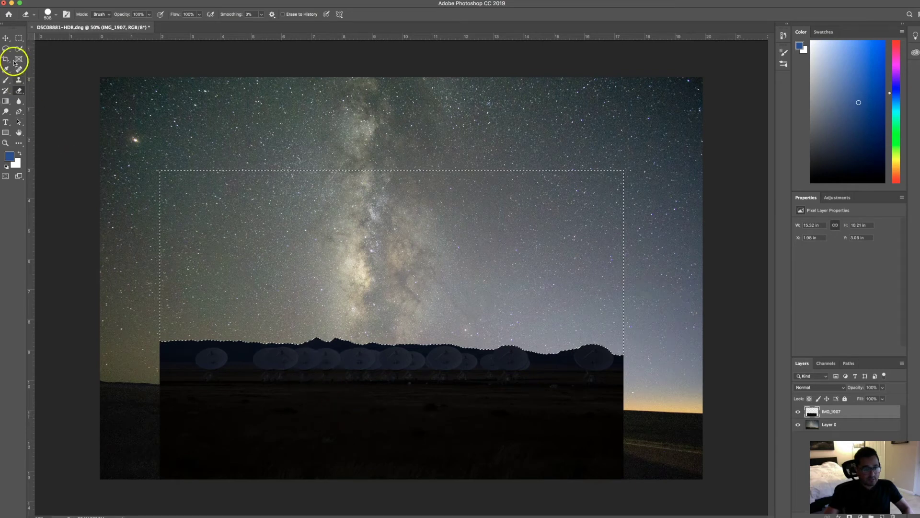
{"action": "left_click", "coordinate": [18, 39]}
{"action": "right_click", "coordinate": [256, 189]}
{"action": "key", "text": "Escape"}
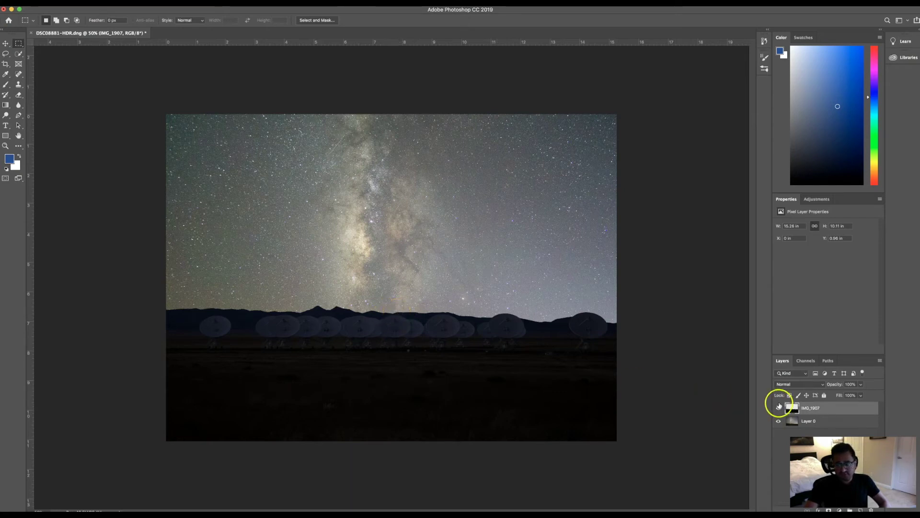
- Duplicate the IMG_1907 layer as IMG_1907 copy
{"action": "right_click", "coordinate": [791, 407]}
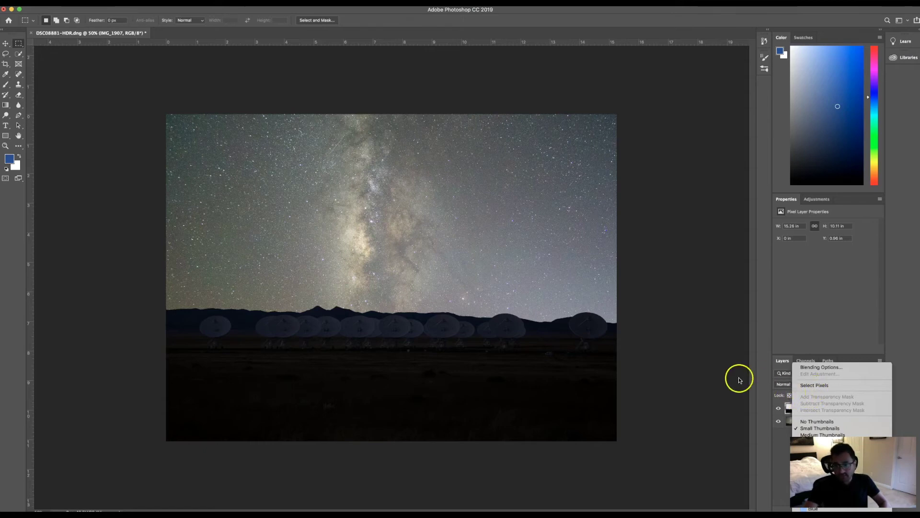
{"action": "left_click", "coordinate": [768, 421]}
{"action": "right_click", "coordinate": [809, 410]}
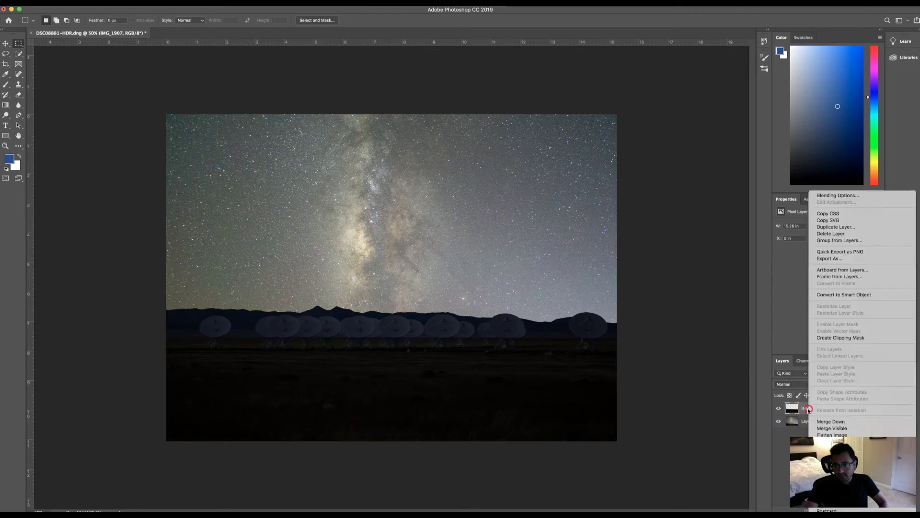
{"action": "left_click", "coordinate": [836, 226]}
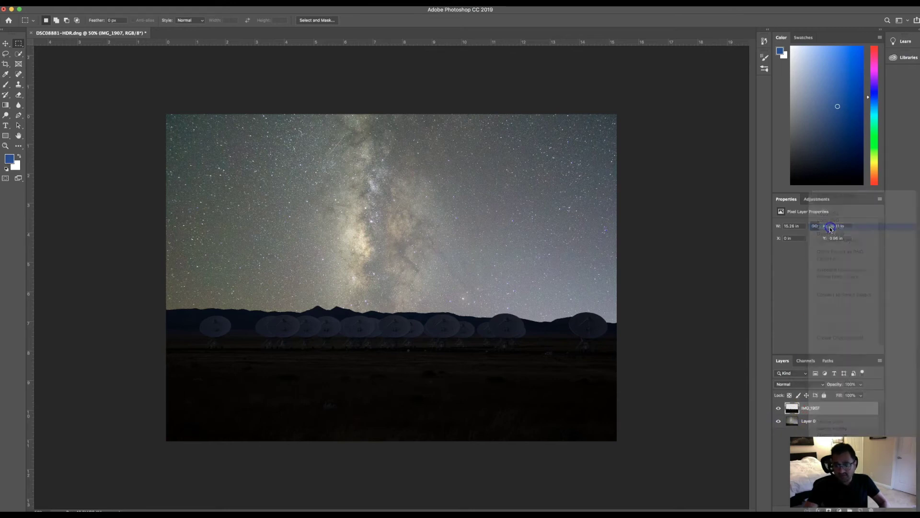
{"action": "left_click", "coordinate": [534, 232]}
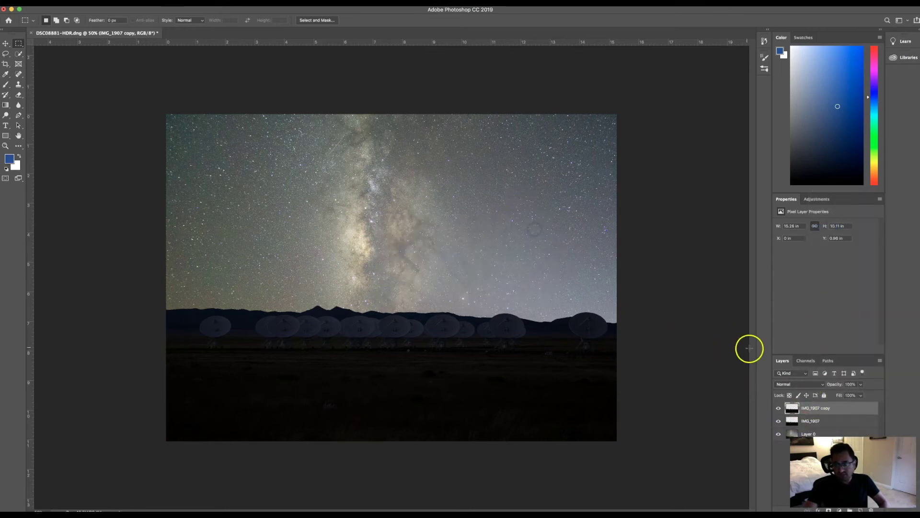
- Apply short near-white gradients on the original IMG_1907 layer to create a faint glow along the mountain horizon
{"action": "left_click", "coordinate": [837, 424]}
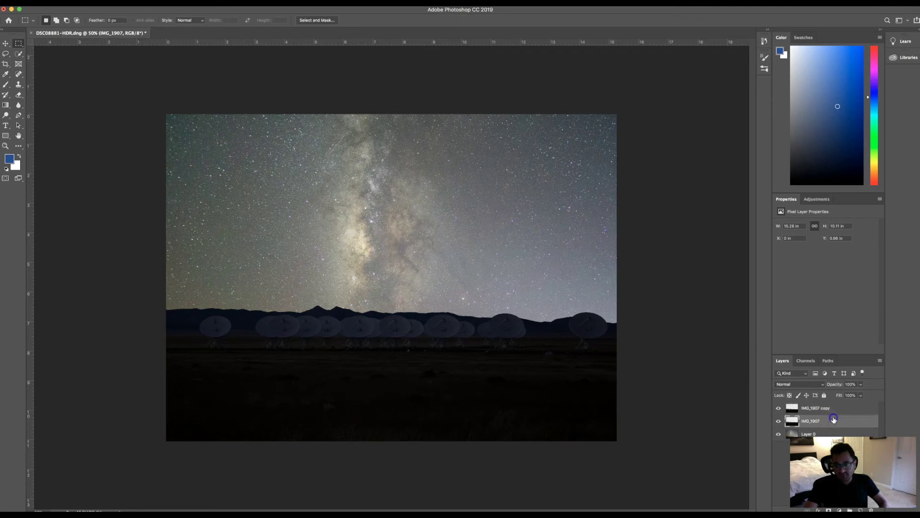
{"action": "left_click", "coordinate": [7, 105]}
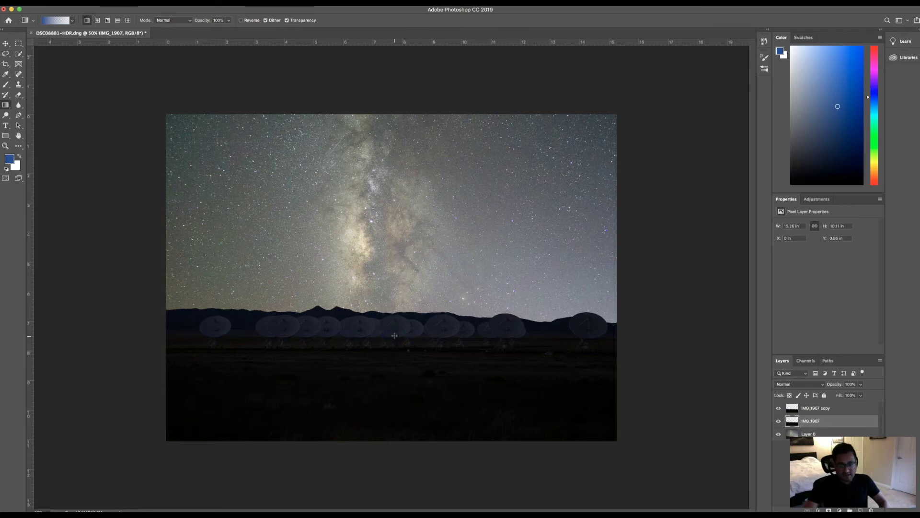
{"action": "left_click", "coordinate": [379, 345]}
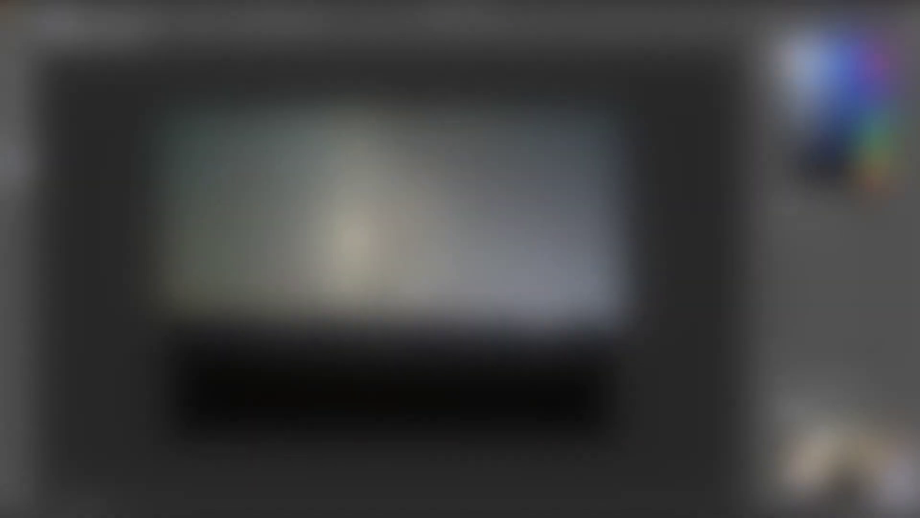
{"action": "left_click", "coordinate": [391, 317]}
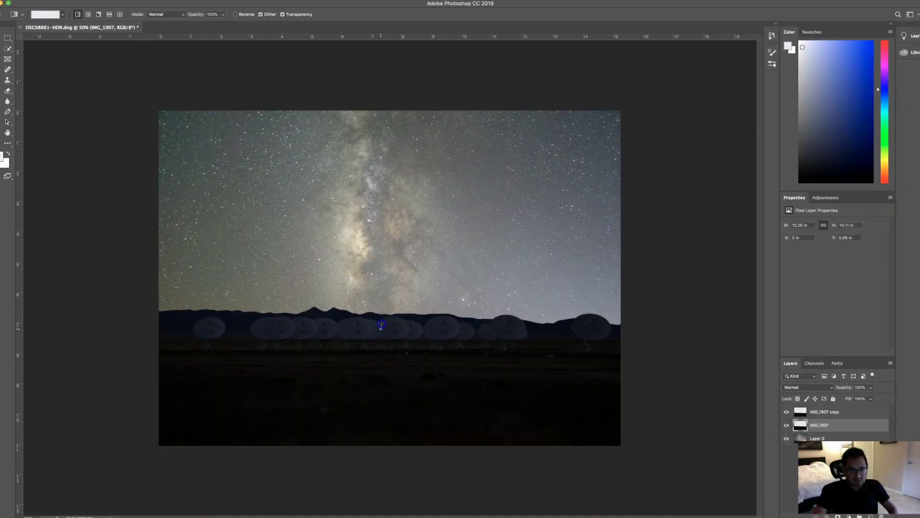
{"action": "left_click_drag", "start_coordinate": [381, 308], "coordinate": [380, 308]}
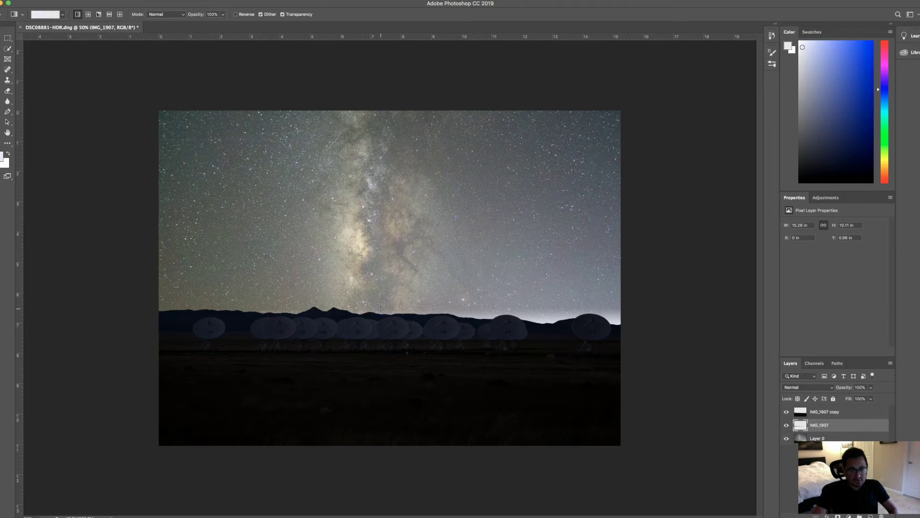
{"action": "left_click", "coordinate": [332, 321]}
{"action": "left_click_drag", "start_coordinate": [295, 310], "coordinate": [349, 306]}
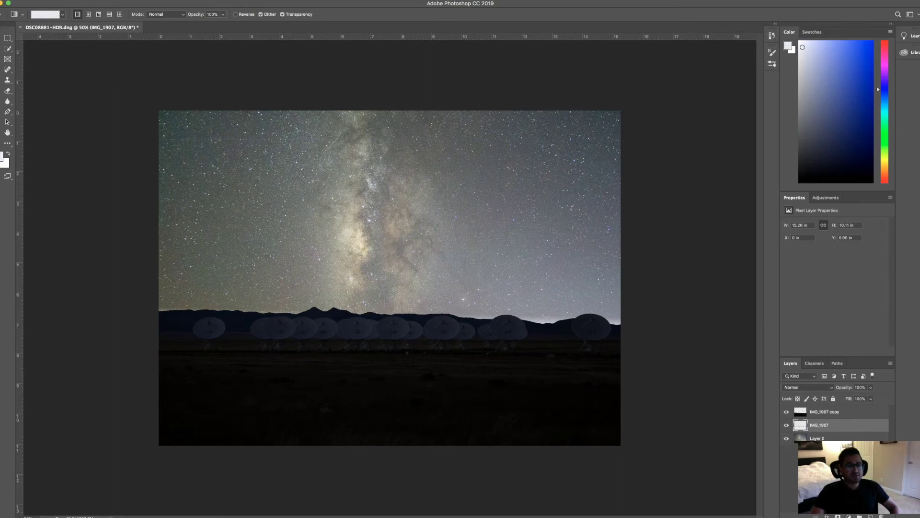
- Export the composite as the JPG file DSC08881-HDR
{"action": "left_click", "coordinate": [22, 0]}
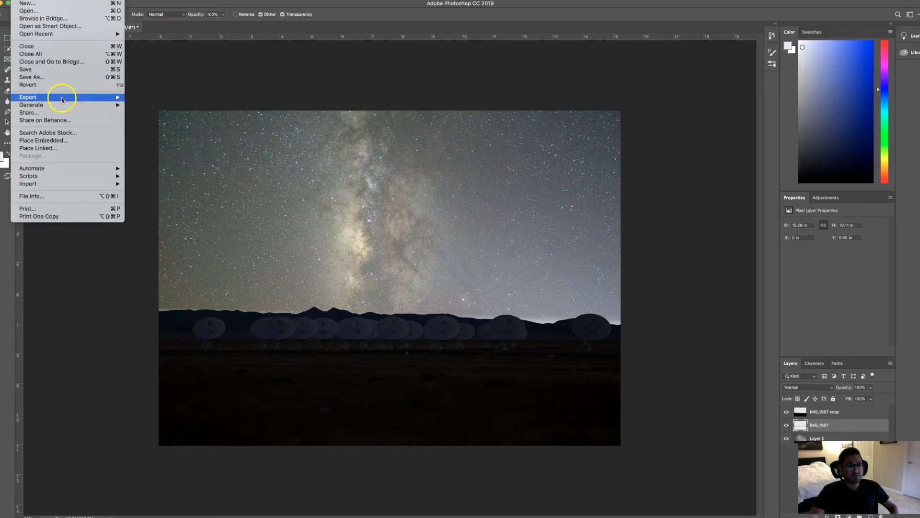
{"action": "mouse_move", "coordinate": [61, 97]}
{"action": "left_click", "coordinate": [160, 105]}
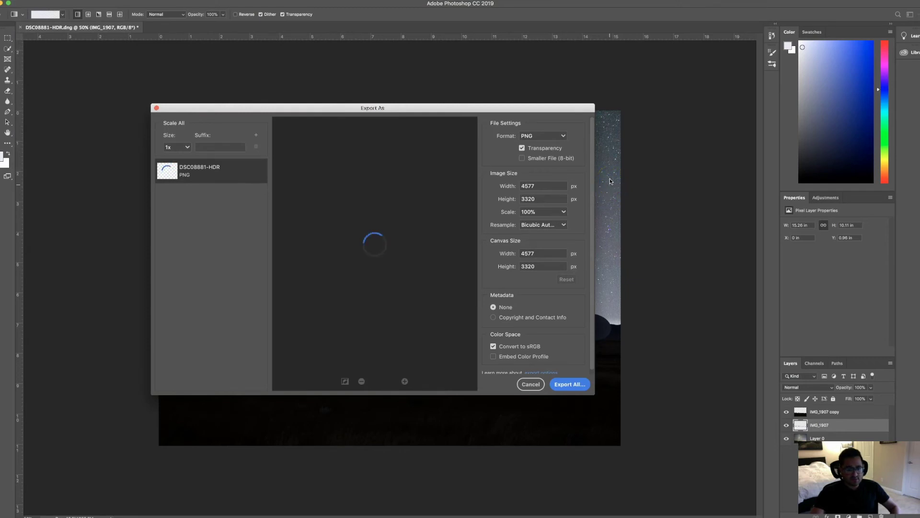
{"action": "left_click", "coordinate": [564, 137]}
{"action": "left_click", "coordinate": [529, 157]}
{"action": "left_click", "coordinate": [585, 385]}
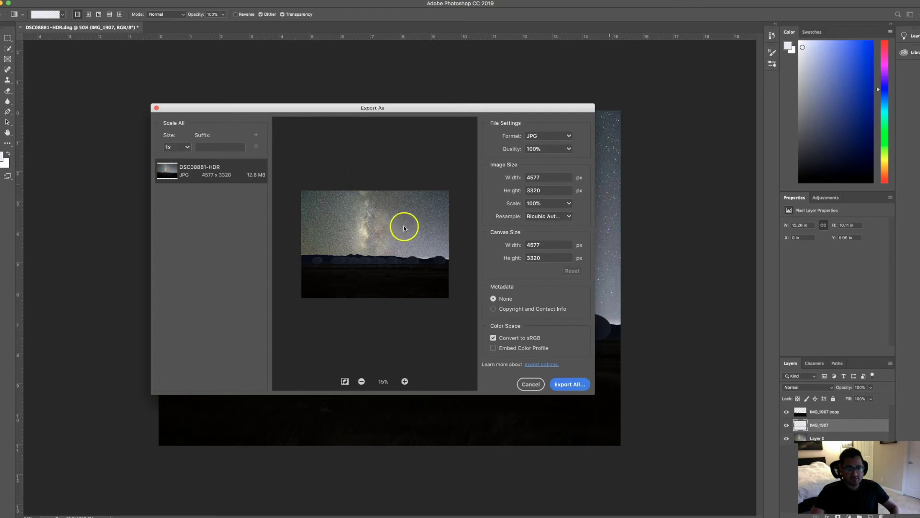
{"action": "left_click", "coordinate": [570, 384]}
{"action": "left_click", "coordinate": [299, 203]}
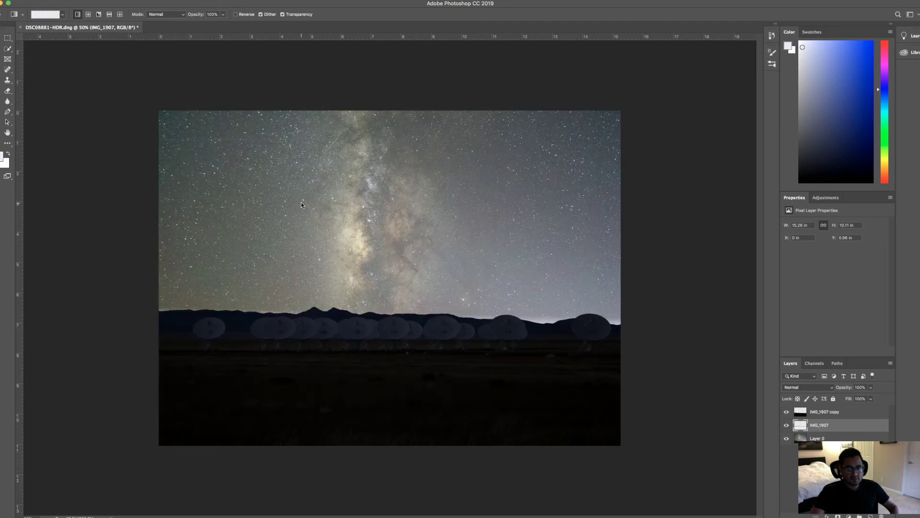
- Close the layered DSC08881-HDR.dng document, saving its changes
{"action": "left_click", "coordinate": [29, 35]}
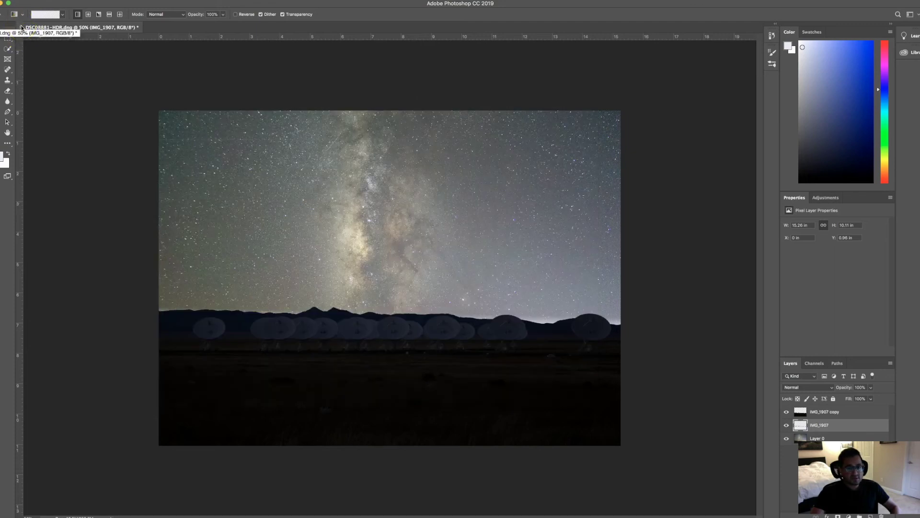
{"action": "left_click", "coordinate": [21, 27]}
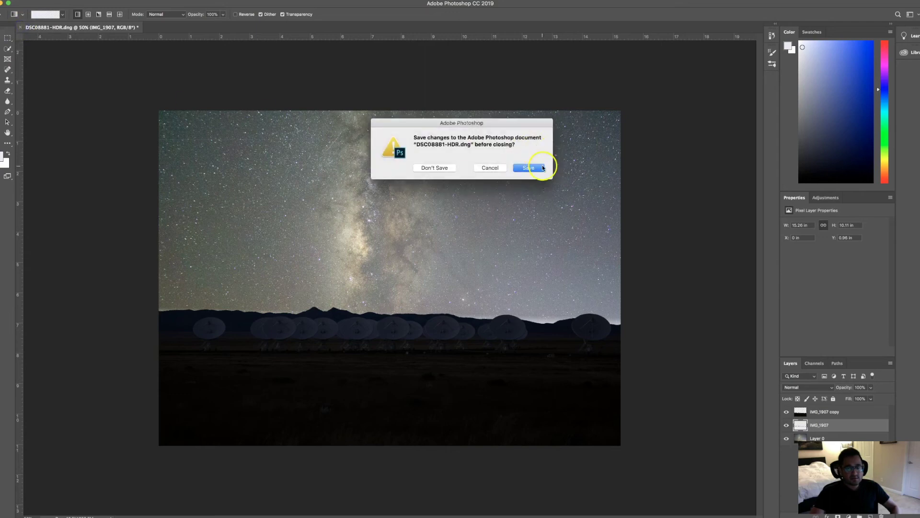
{"action": "left_click", "coordinate": [512, 168]}
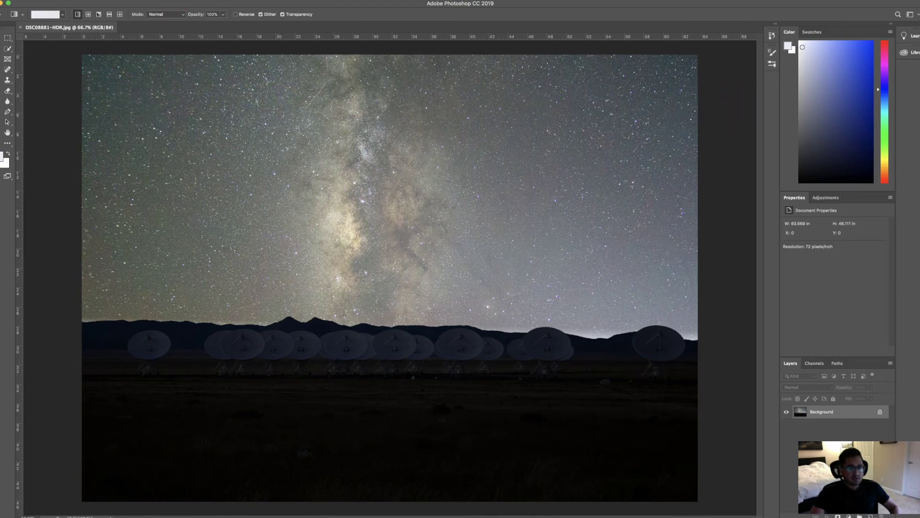
- Apply the Dust & Scratches filter to DSC08881-HDR.jpg with a radius of 2 pixels and a threshold of 1 level
{"action": "left_click", "coordinate": [117, 0]}
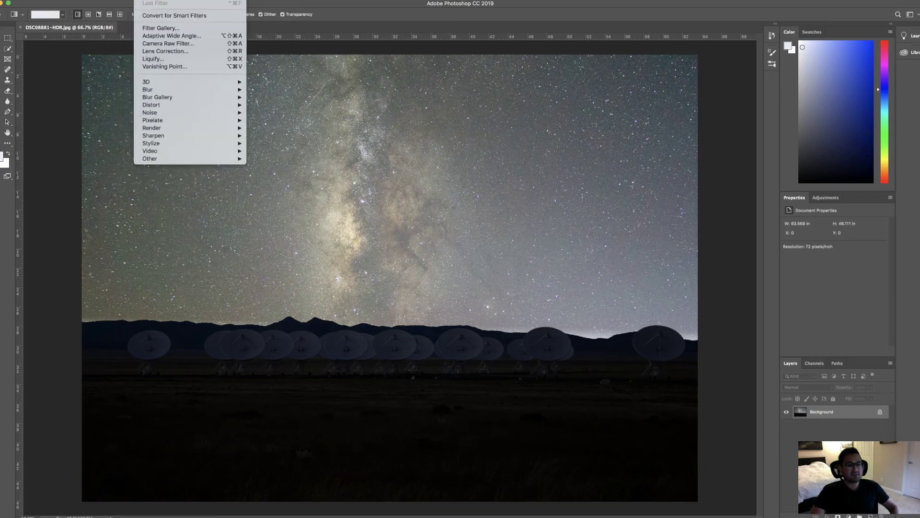
{"action": "mouse_move", "coordinate": [185, 113]}
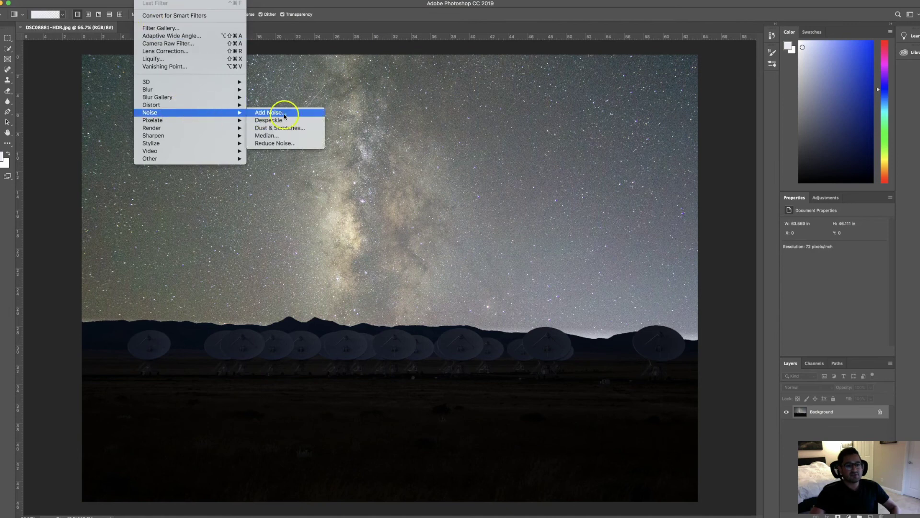
{"action": "left_click", "coordinate": [264, 127]}
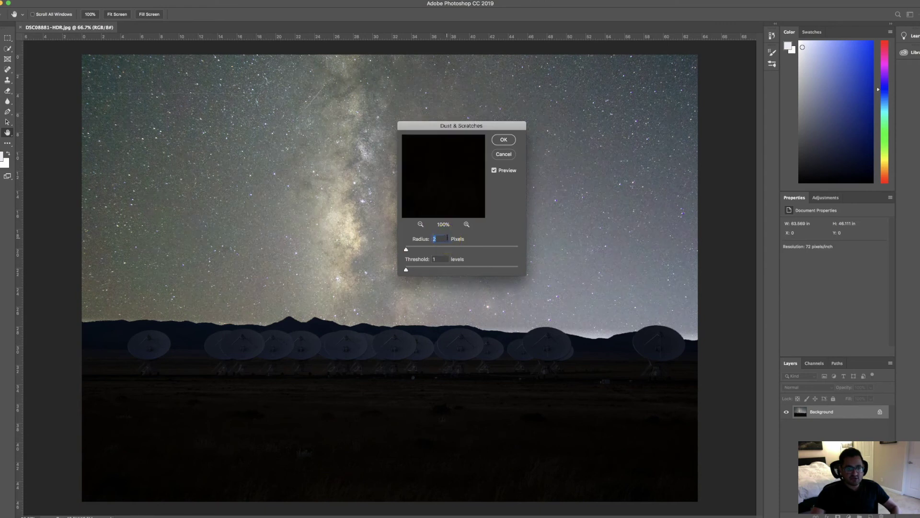
{"action": "left_click", "coordinate": [504, 140]}
{"action": "left_click", "coordinate": [611, 148]}
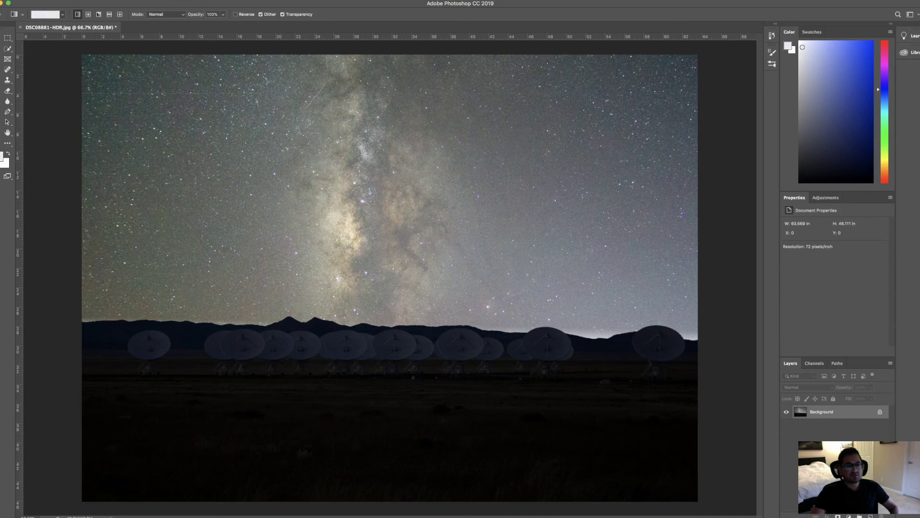
- Apply the Auto Color, Auto Contrast and Auto Tone corrections to the image
{"action": "left_click", "coordinate": [60, 1]}
{"action": "left_click", "coordinate": [81, 44]}
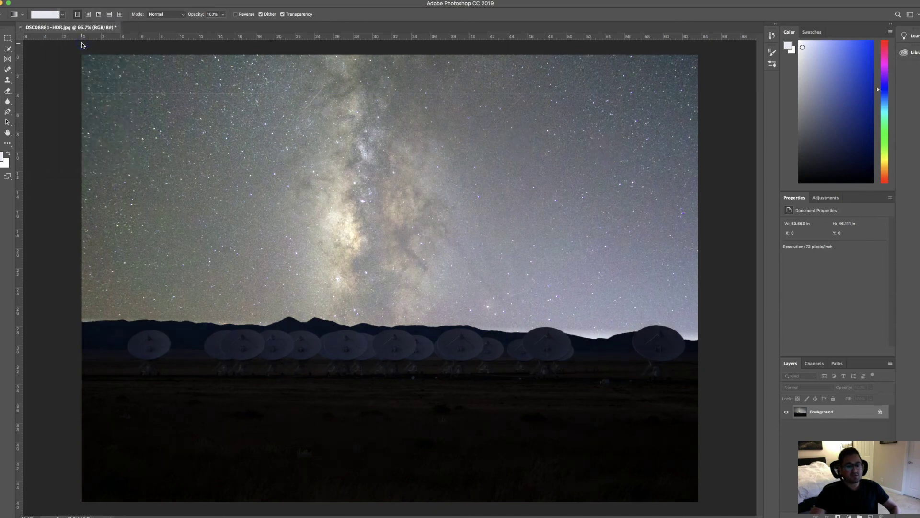
{"action": "left_click", "coordinate": [59, 1]}
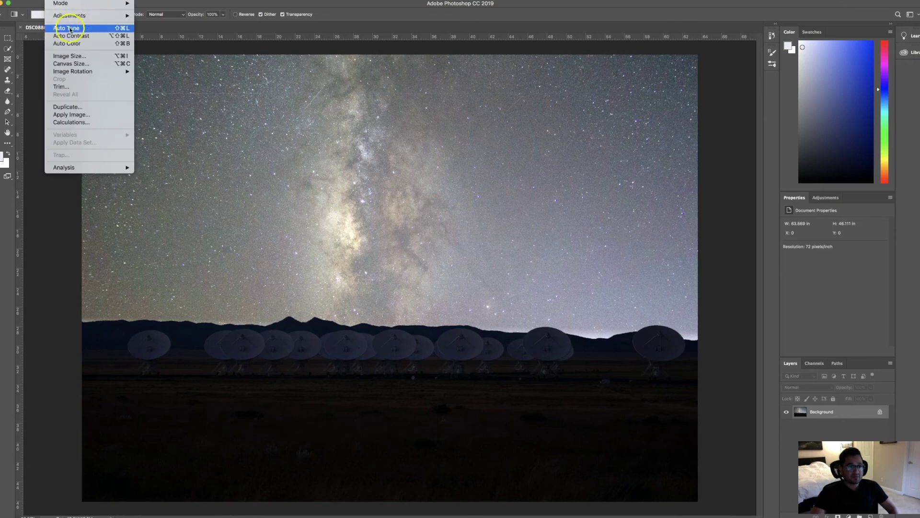
{"action": "left_click", "coordinate": [70, 34]}
{"action": "left_click", "coordinate": [60, 1]}
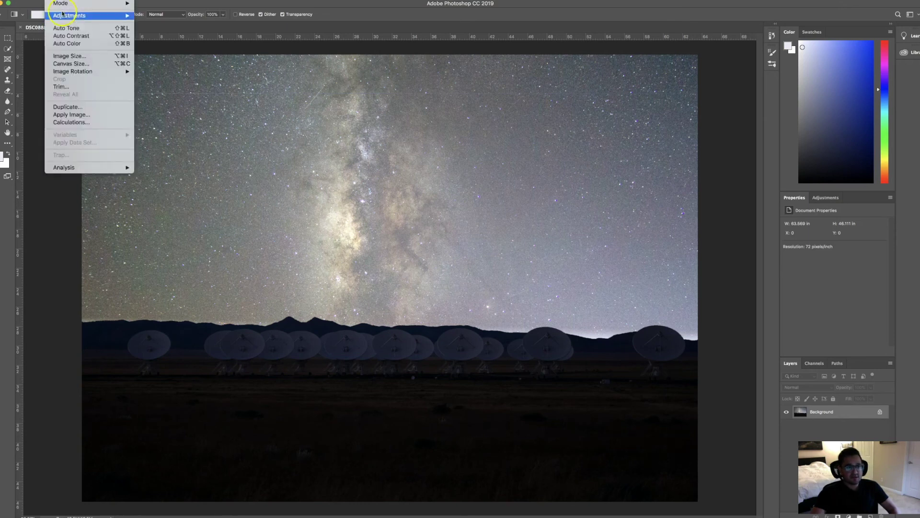
{"action": "left_click", "coordinate": [71, 30]}
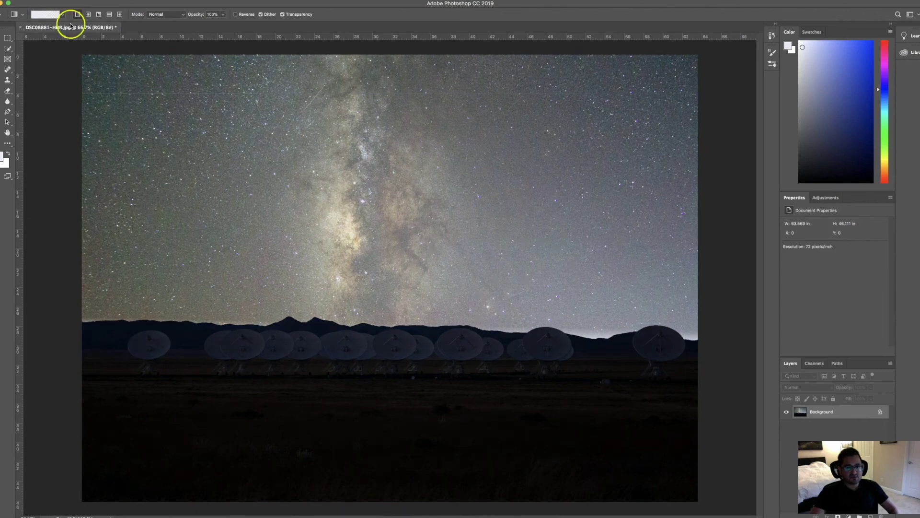
- Apply a Brightness/Contrast adjustment with the brightness raised to about 12
{"action": "left_click", "coordinate": [68, 4]}
{"action": "mouse_move", "coordinate": [60, 2]}
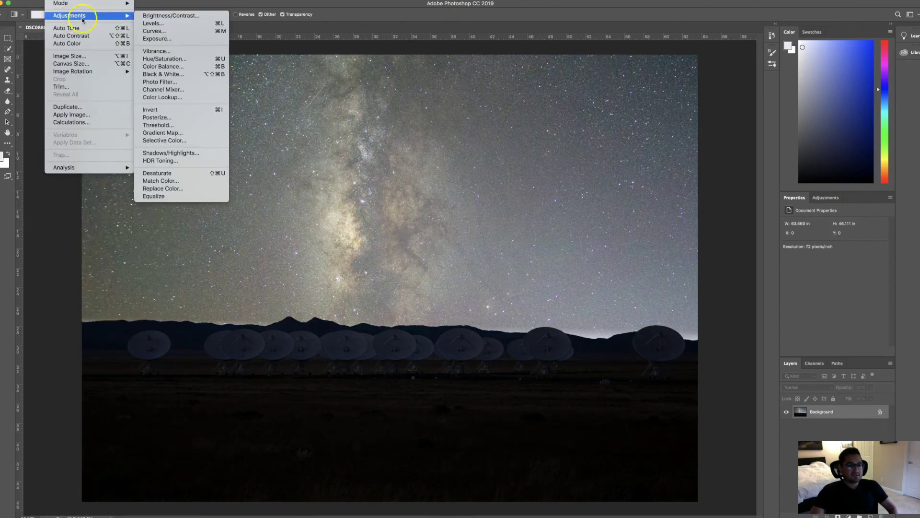
{"action": "left_click", "coordinate": [163, 15]}
{"action": "mouse_move", "coordinate": [696, 154]}
{"action": "left_mouse_down"}
{"action": "mouse_move", "coordinate": [703, 155]}
{"action": "mouse_move", "coordinate": [680, 157]}
{"action": "mouse_move", "coordinate": [702, 157]}
{"action": "left_mouse_up"}
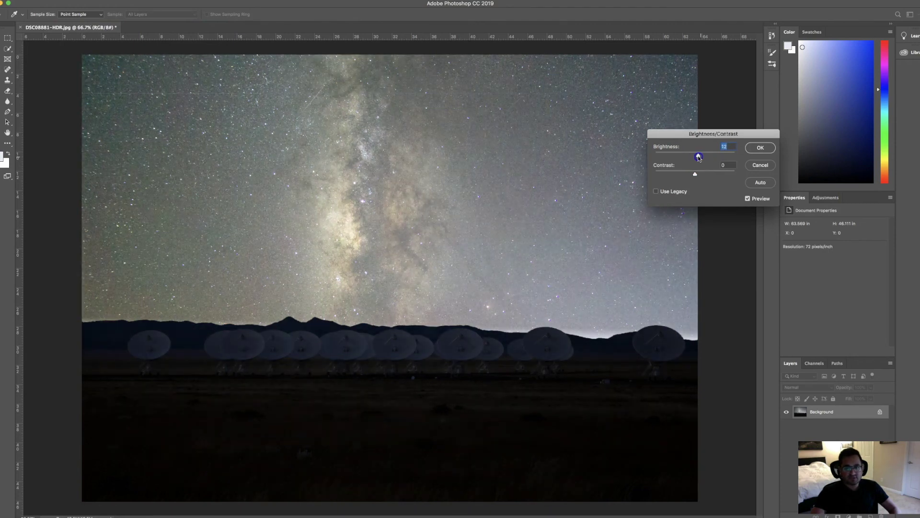
{"action": "key", "text": "Return"}
{"action": "key", "text": "g"}
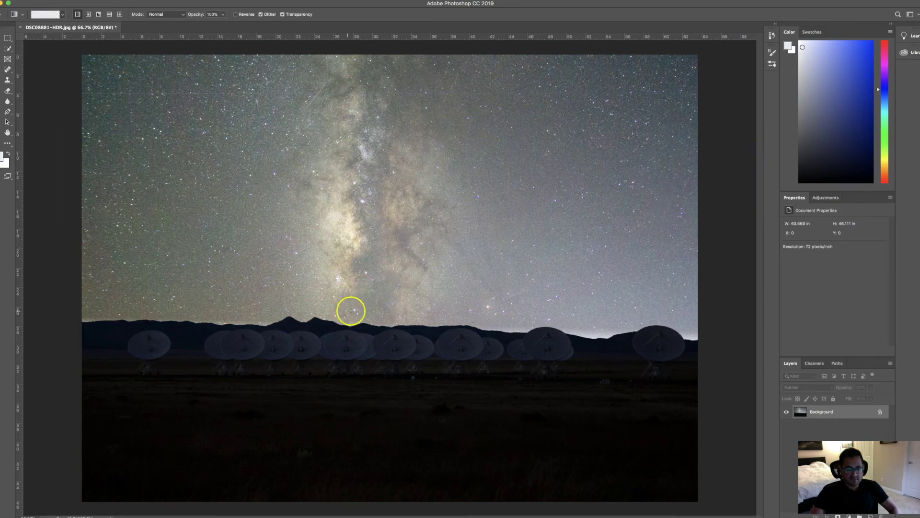